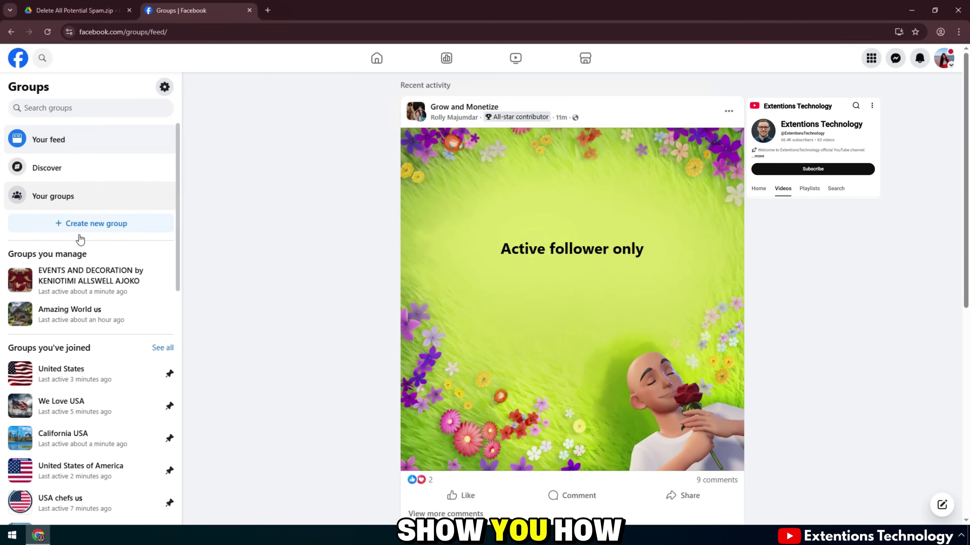
Step: Go to the Amazing World us group's Potential spam queue and reload it
left_click(75, 318)
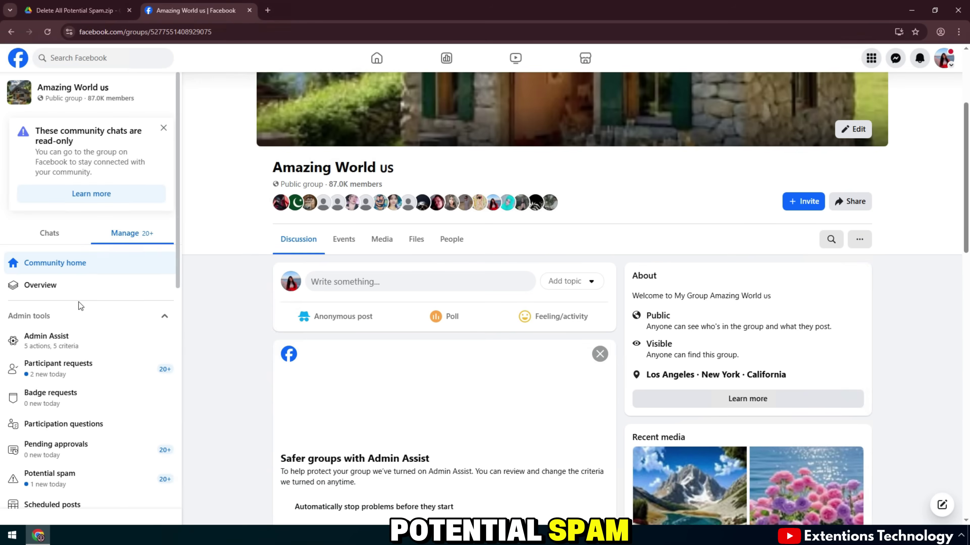
scroll(79, 302, "down", 3)
left_click(63, 392)
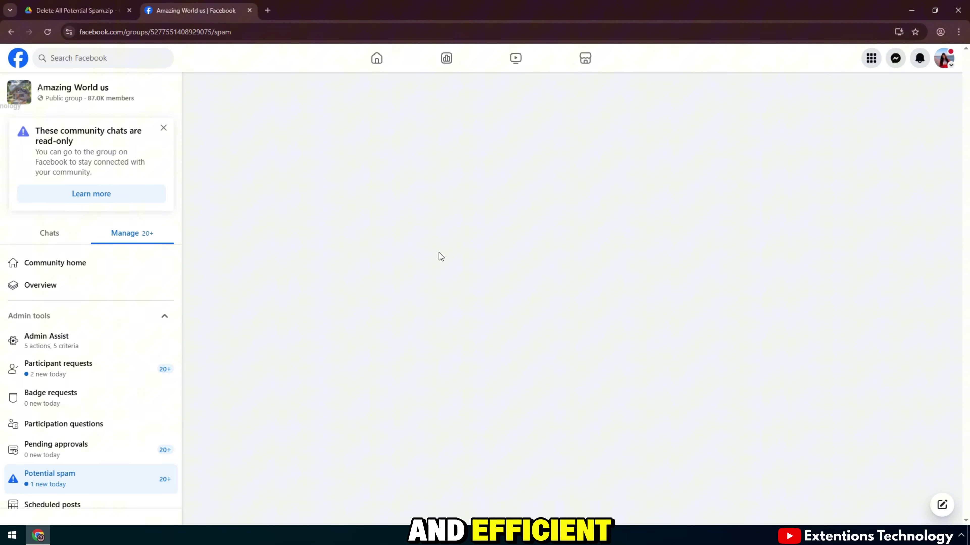
left_click(47, 32)
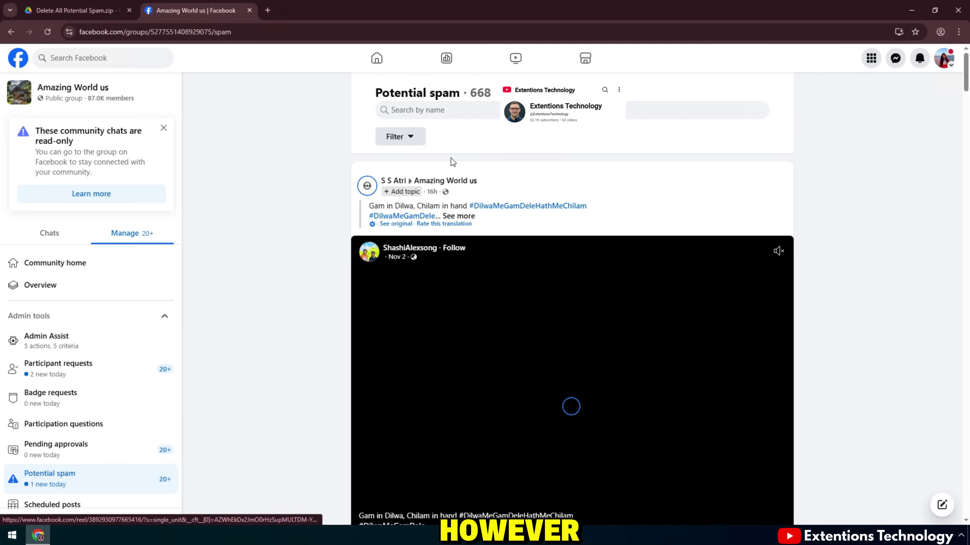
Step: Highlight the Potential spam title and its 664 post count
left_click_drag(493, 92, 461, 93)
left_click(369, 93)
left_click(518, 88)
triple_click(459, 95)
scroll(611, 344, "down", 4)
left_click(665, 447)
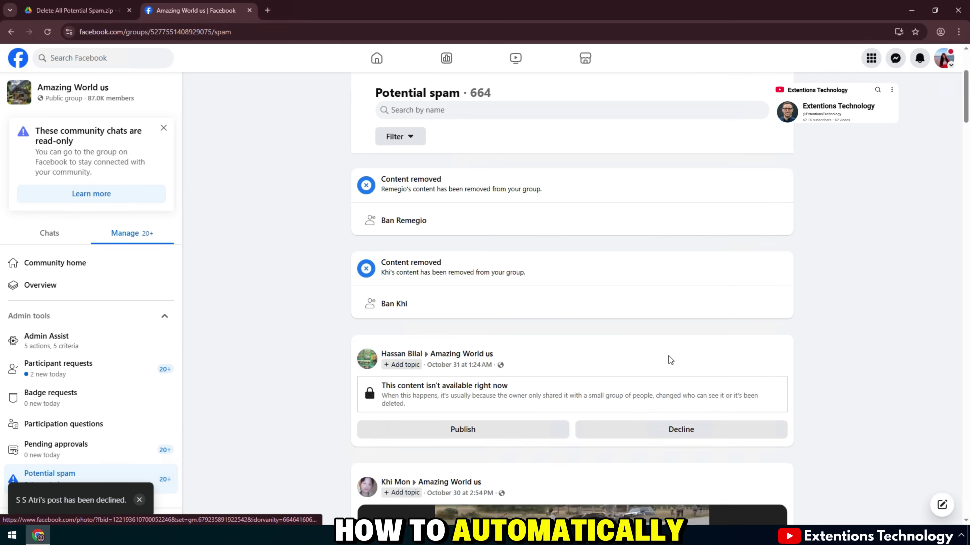
left_click_drag(392, 89, 530, 97)
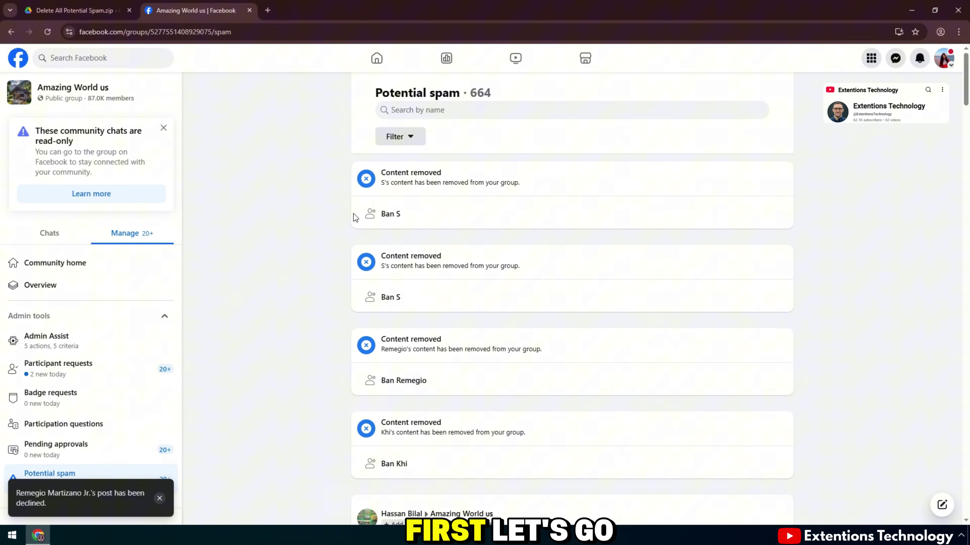
right_click(379, 145)
left_click(432, 93)
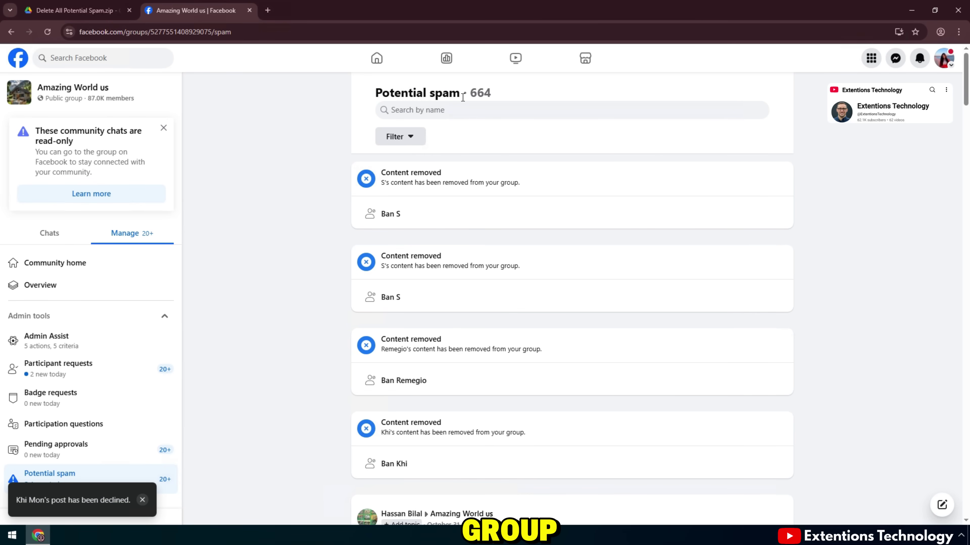
left_click_drag(463, 97, 376, 94)
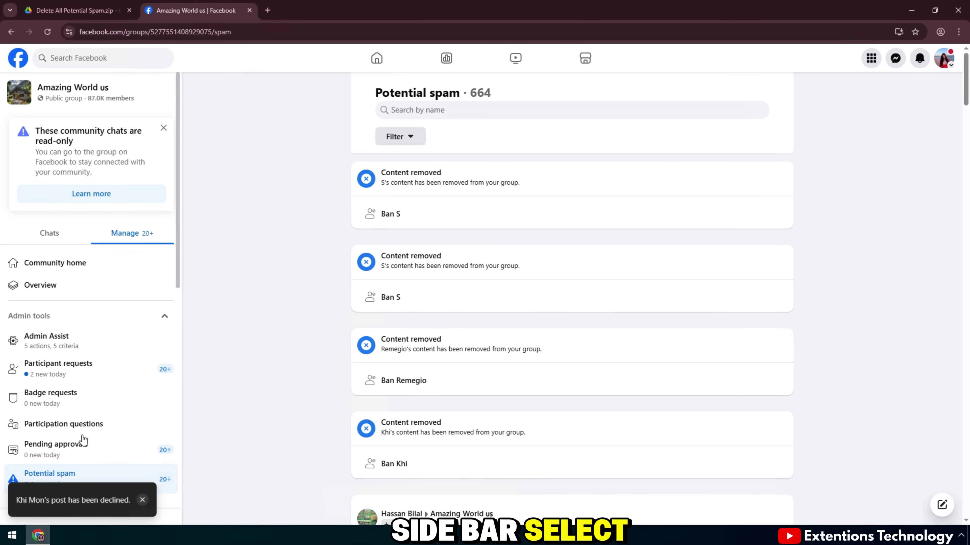
scroll(84, 440, "down", 4)
Step: Download Delete All Potential Spam.zip (128 KB) from its Drive preview and confirm it finished
left_click(95, 10)
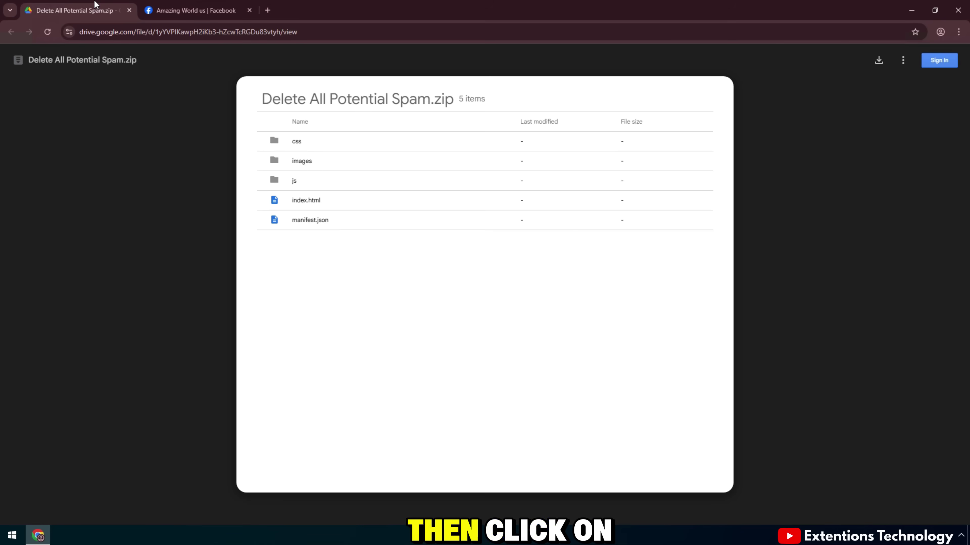
left_click_drag(263, 98, 435, 100)
left_click(859, 48)
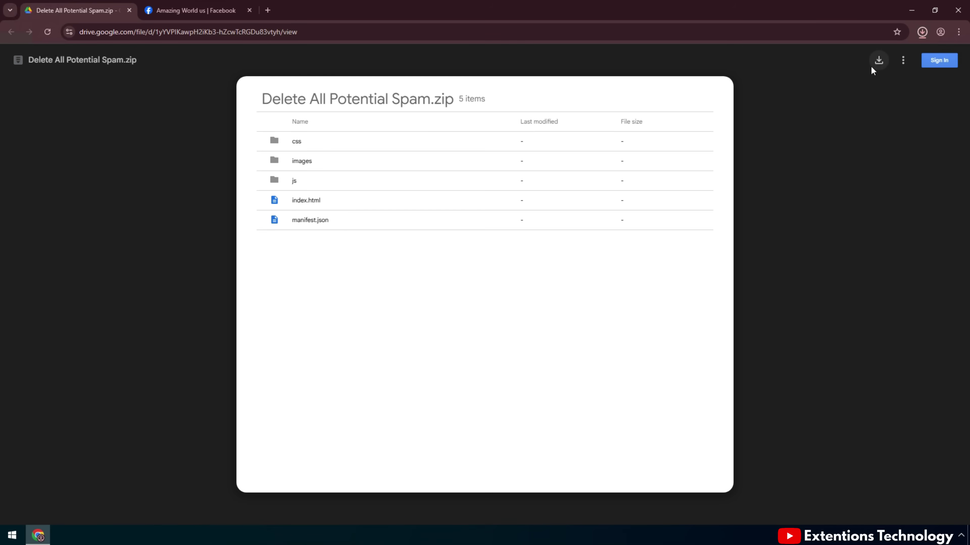
left_click(922, 32)
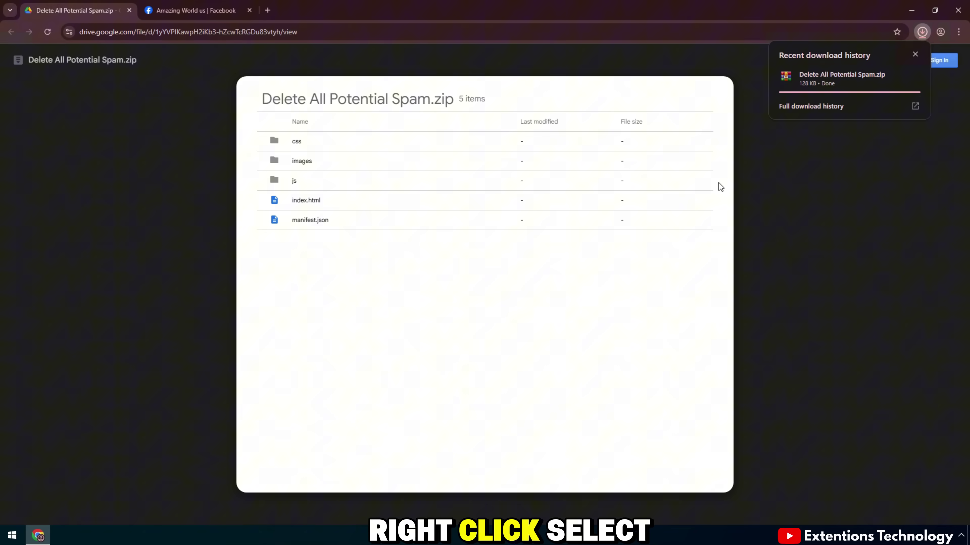
left_click_drag(261, 100, 401, 100)
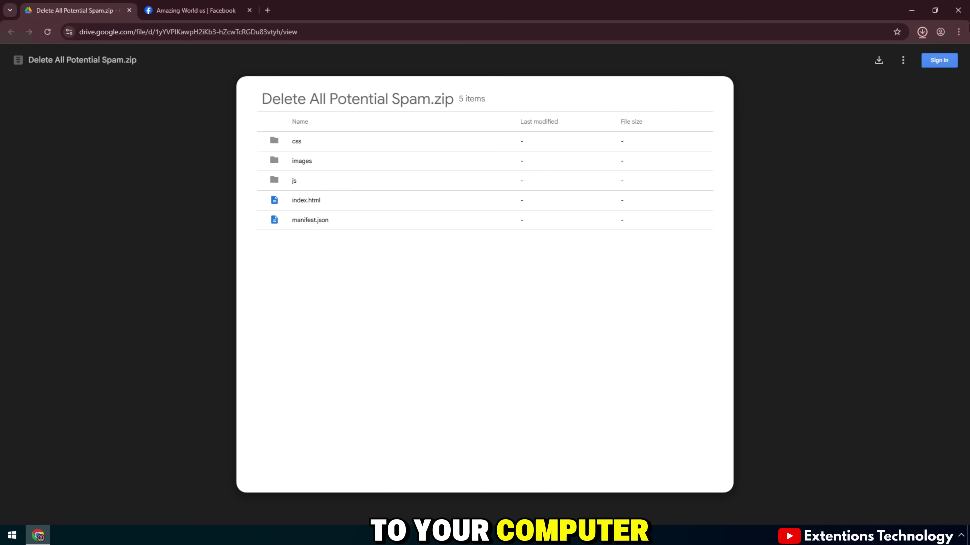
left_click(959, 32)
Step: Turn on Developer mode in Chrome Extensions, then open Delete All Potential Spam.zip from downloads
mouse_move(819, 223)
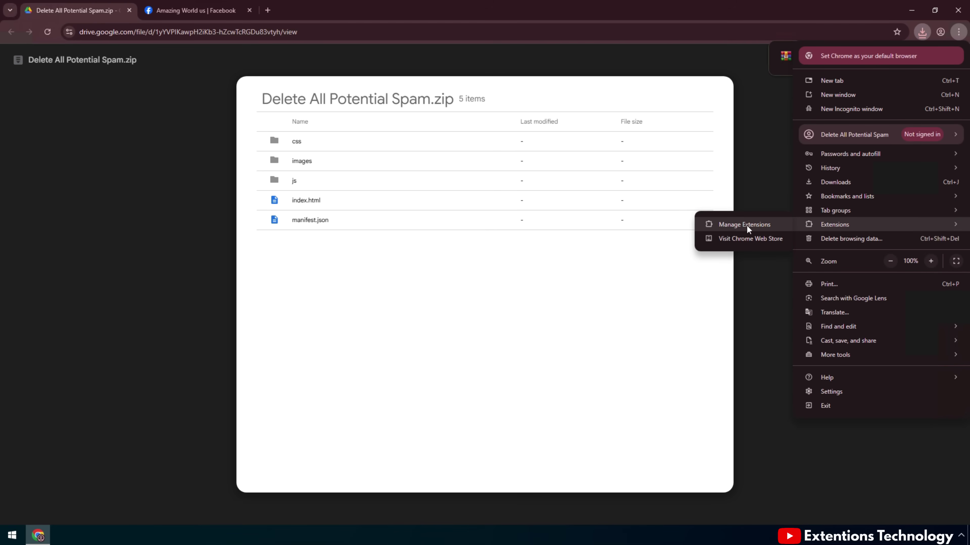
left_click(733, 225)
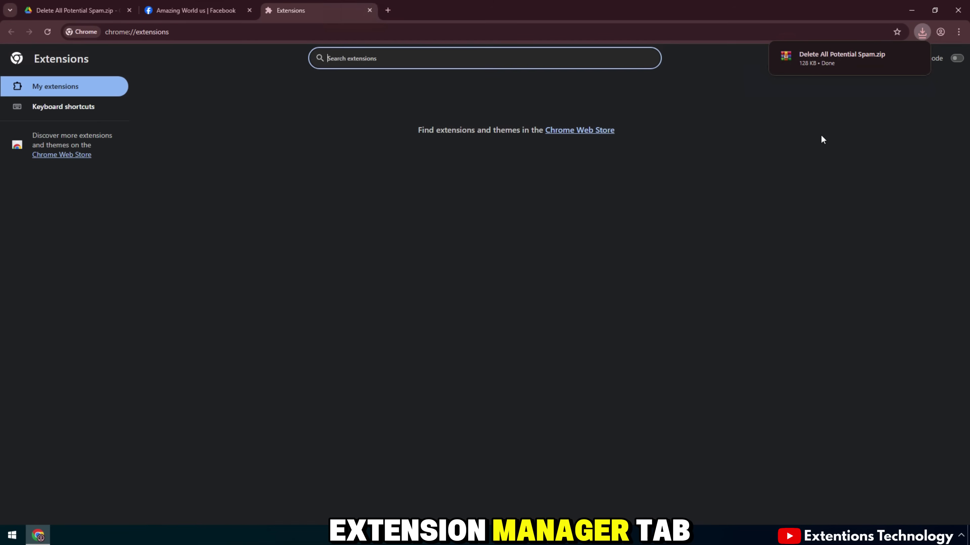
left_click(922, 32)
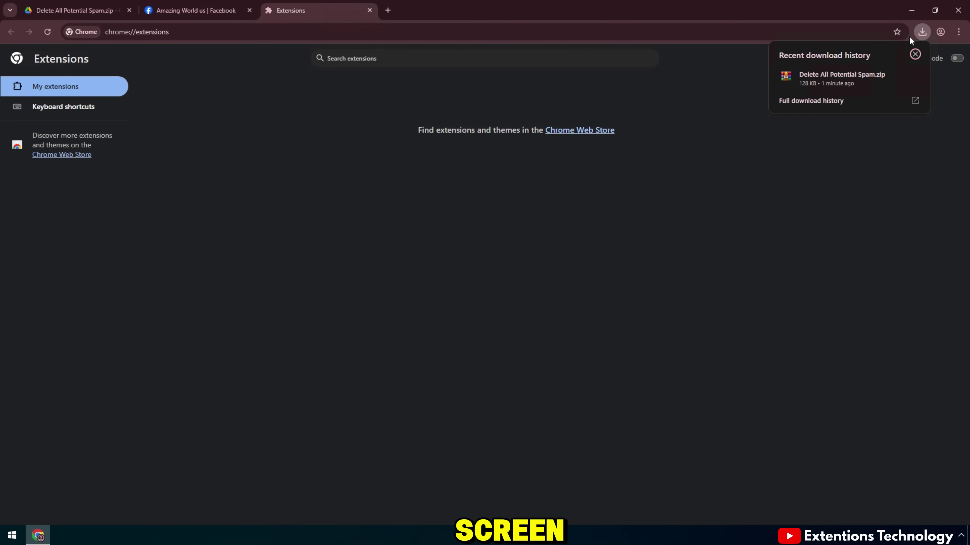
left_click(723, 189)
left_click(956, 59)
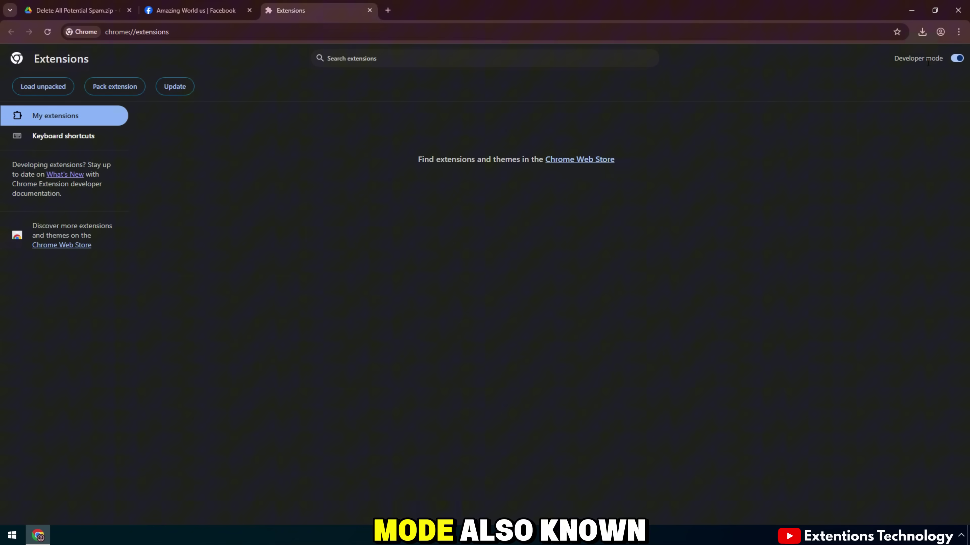
left_click(921, 32)
left_click(811, 82)
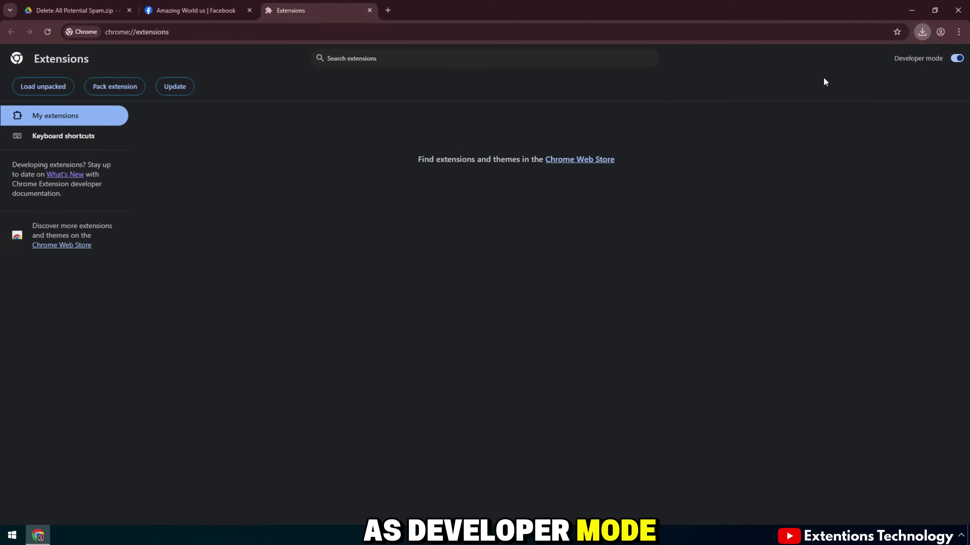
Step: Extract the archive with WinRAR's Wizard into a Desktop folder
left_click_drag(563, 127, 839, 120)
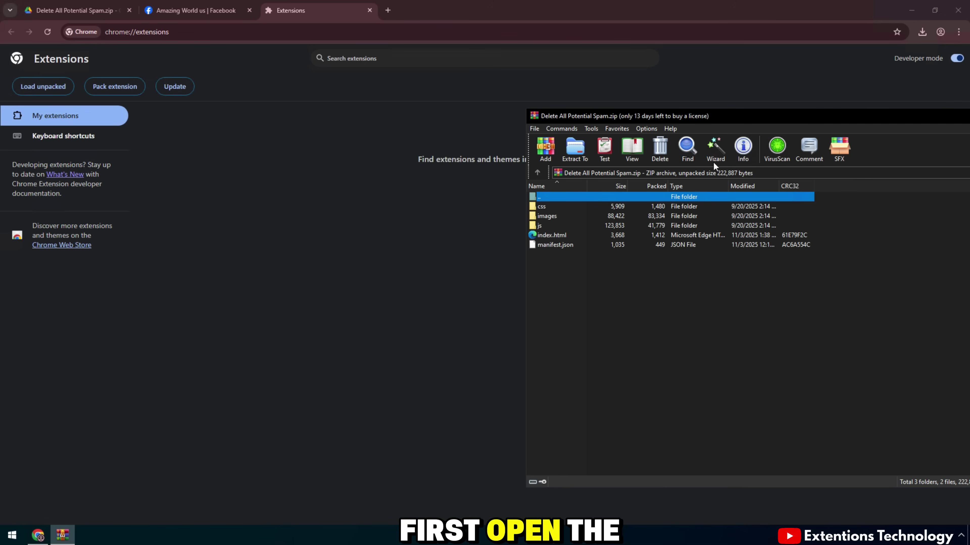
left_click(715, 150)
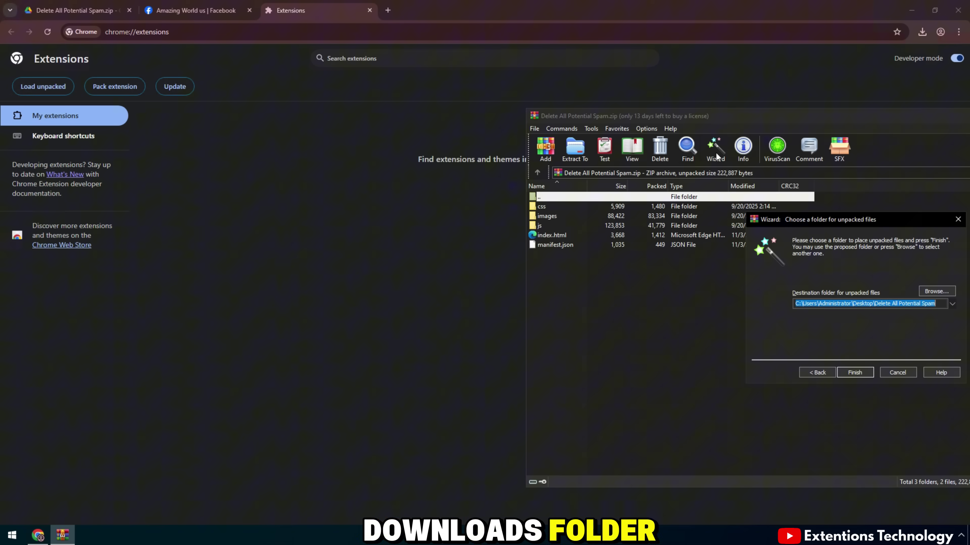
left_click(854, 372)
left_click(806, 122)
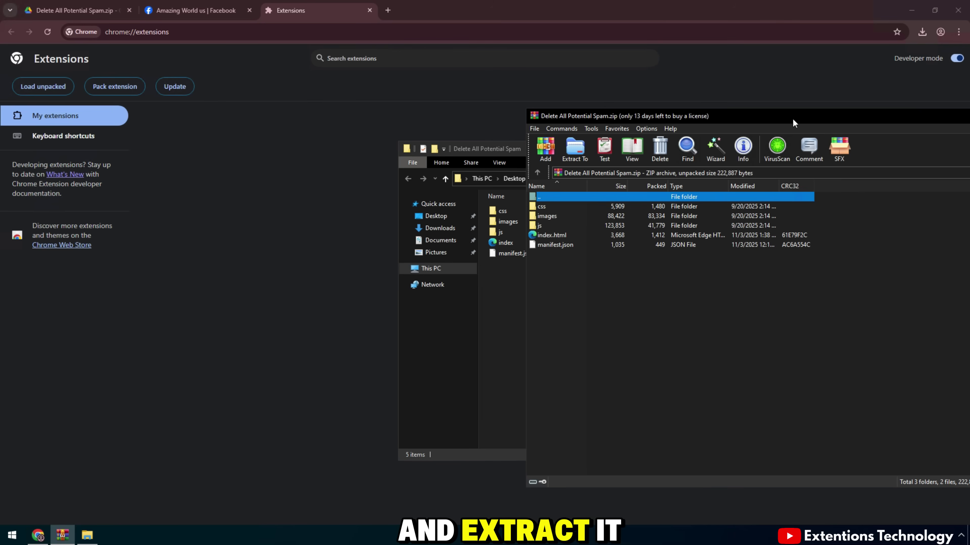
Step: Close WinRAR and drag the extracted folder onto chrome://extensions to install it
left_click_drag(793, 122, 461, 149)
left_click(902, 148)
left_click_drag(775, 152, 867, 154)
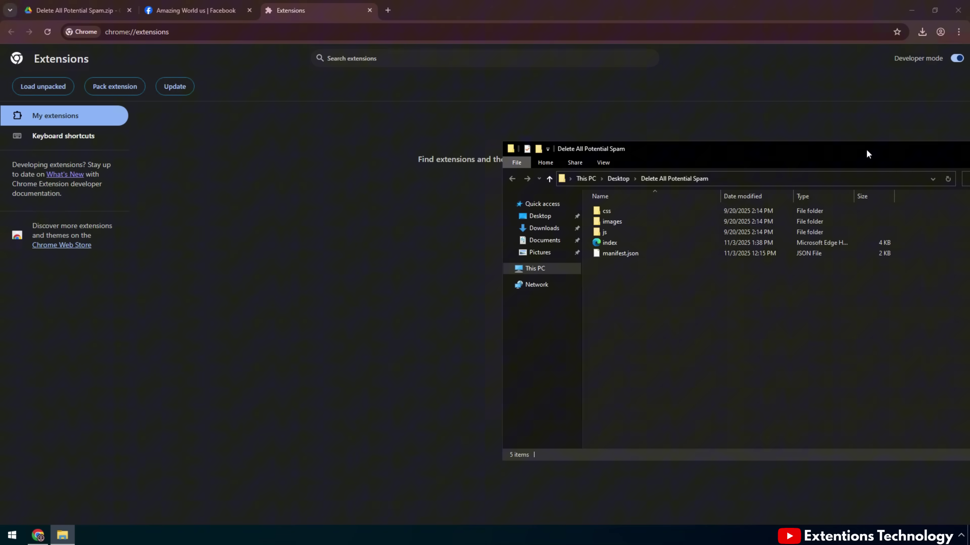
left_click_drag(674, 179, 286, 222)
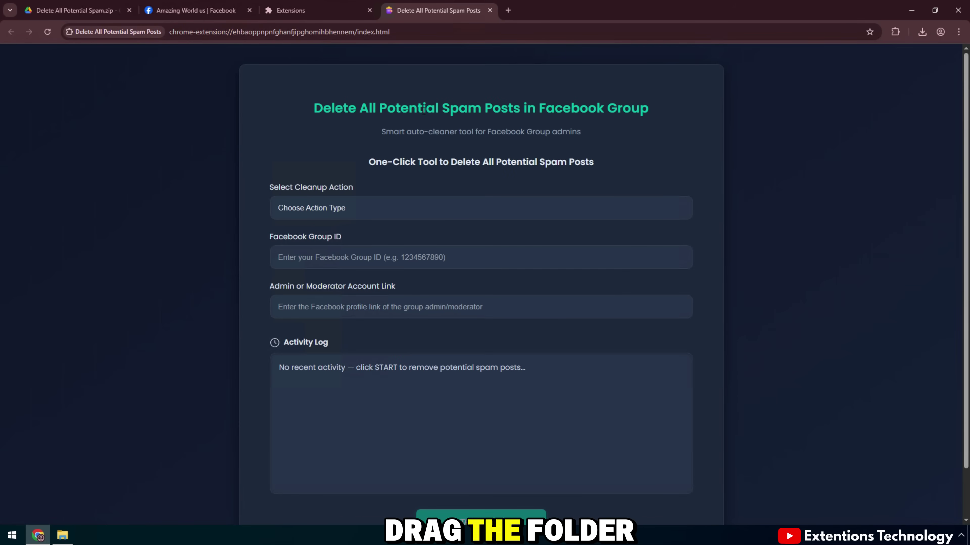
Step: Highlight the extension page's title, subtitle, One-Click Tool heading and Select Cleanup Action label
left_click_drag(424, 110, 611, 111)
left_click_drag(290, 116, 652, 112)
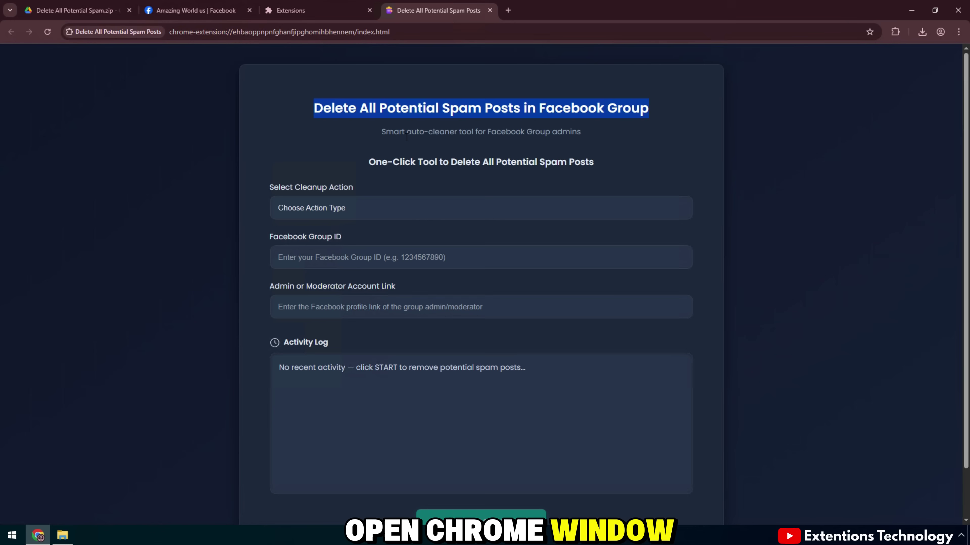
left_click_drag(381, 131, 580, 130)
left_click_drag(367, 162, 595, 164)
left_click_drag(272, 179, 374, 184)
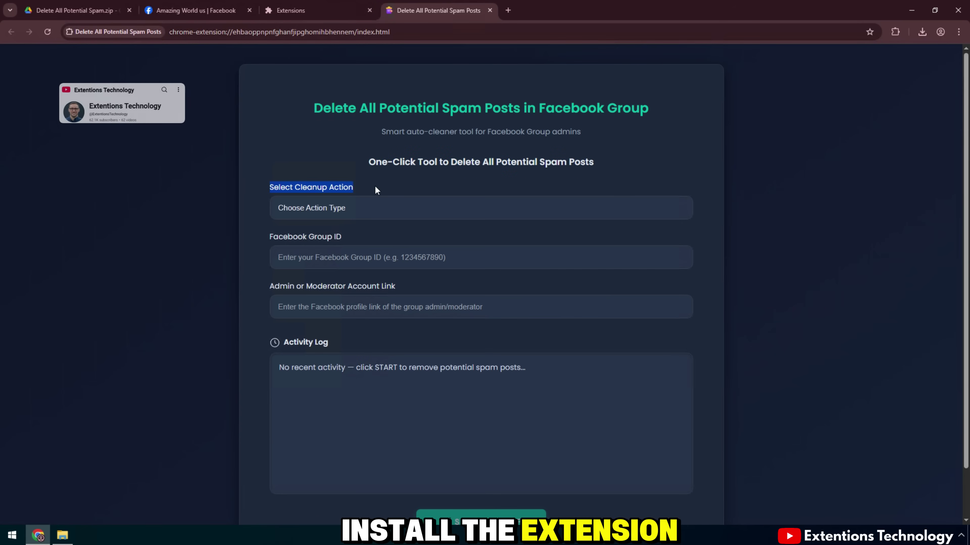
Step: Choose Delete All Potential Spam Posts in the Choose Action Type list
left_click(324, 204)
left_click(321, 229)
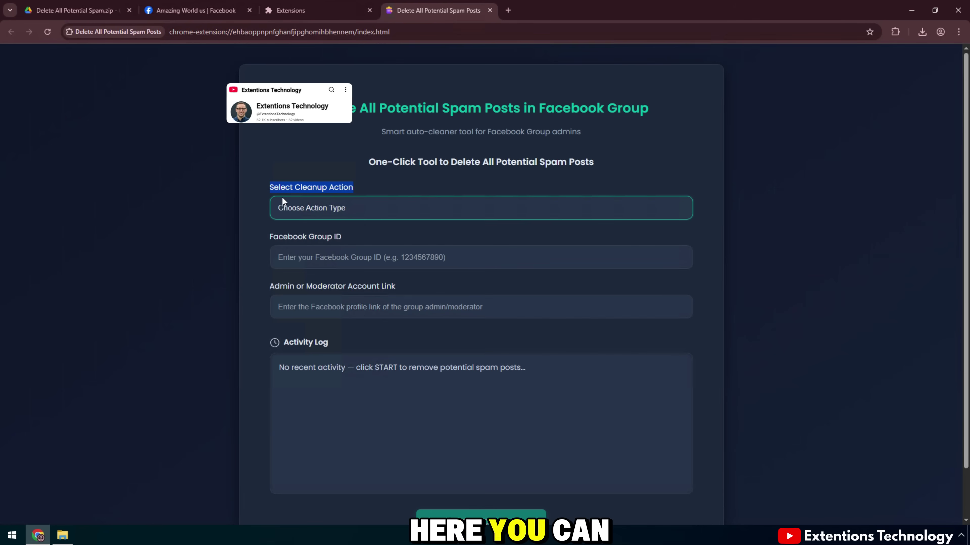
left_click(325, 187)
left_click(325, 207)
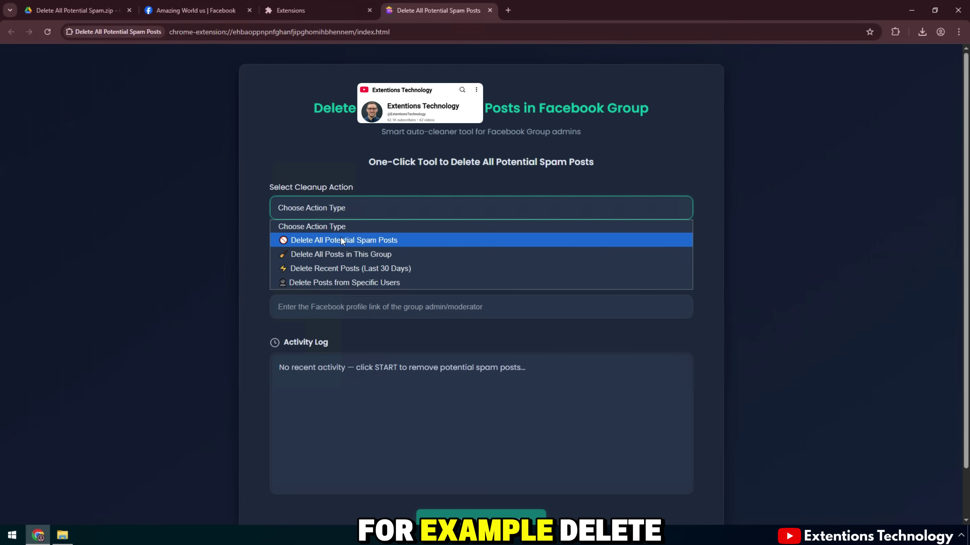
left_click(328, 240)
Step: Highlight the Facebook Group ID label and place the cursor in its field
left_click_drag(270, 237, 357, 239)
left_click(295, 236)
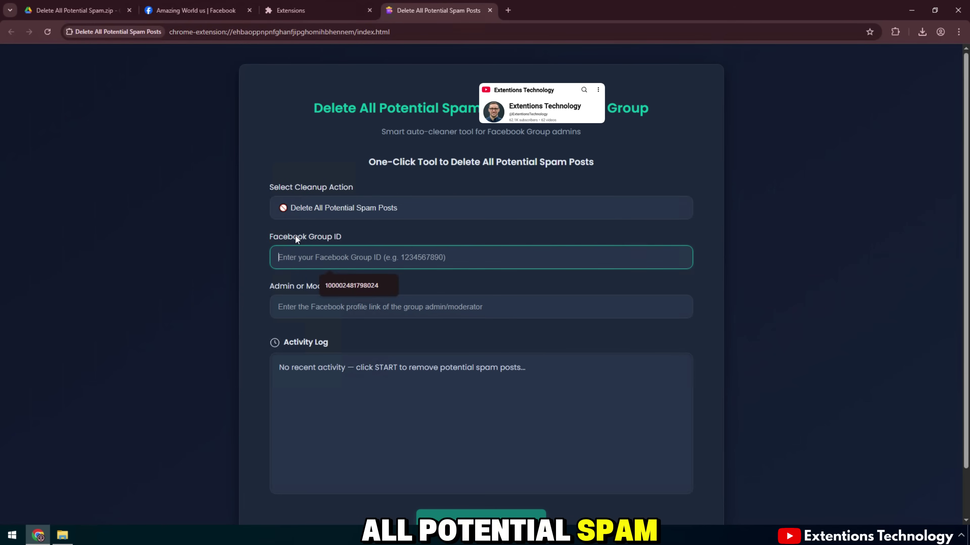
left_click_drag(275, 235, 382, 233)
left_click(307, 259)
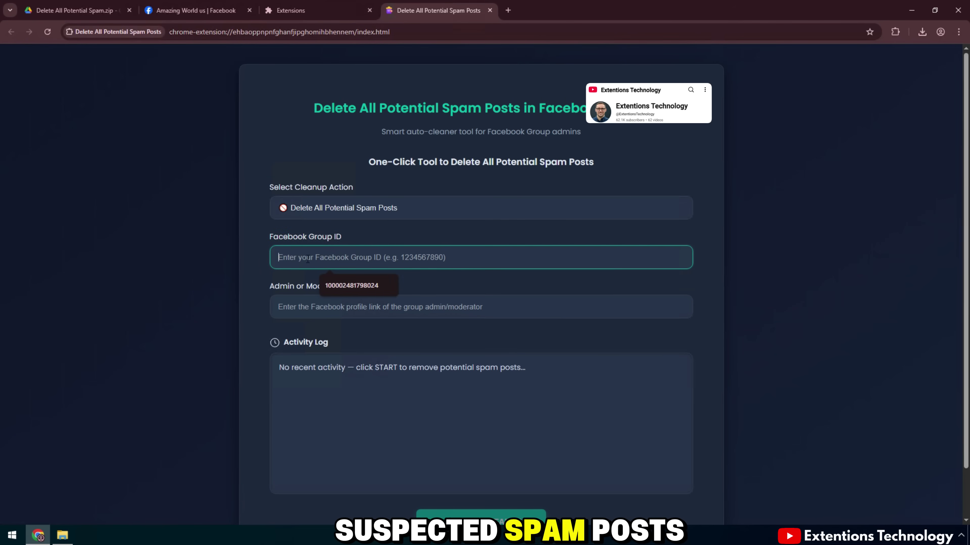
left_click(220, 7)
double_click(229, 32)
key("ctrl+c")
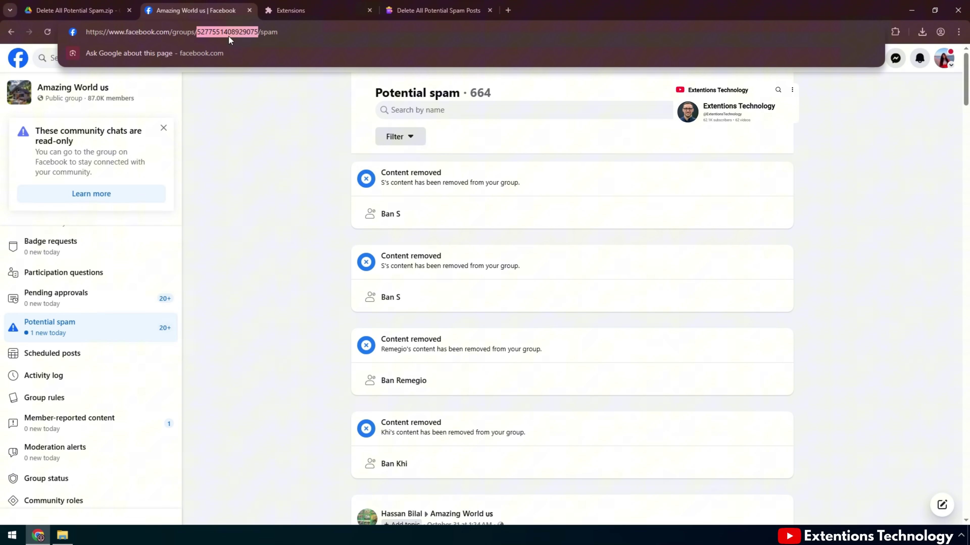
right_click(229, 31)
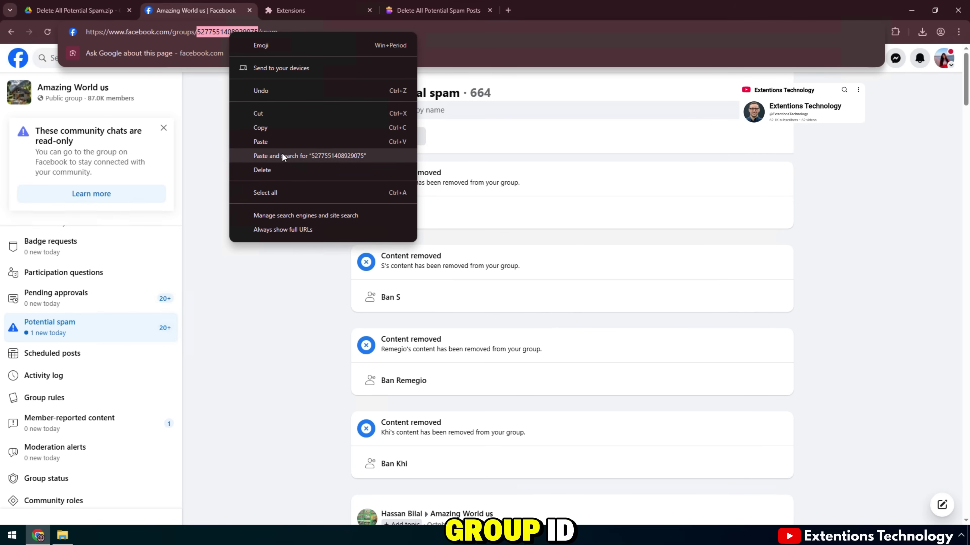
left_click(267, 127)
left_click(439, 10)
key("ctrl+v")
left_click_drag(270, 286, 416, 284)
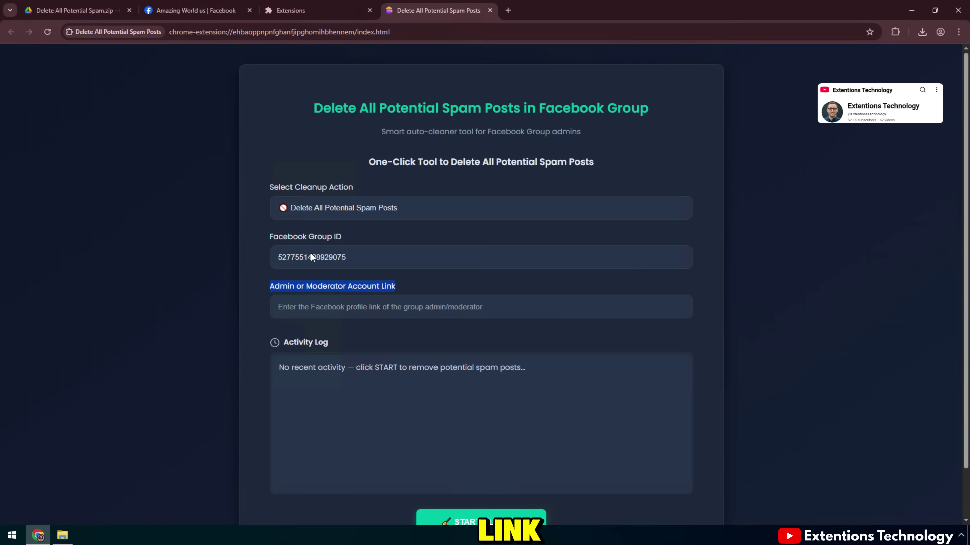
left_click(306, 301)
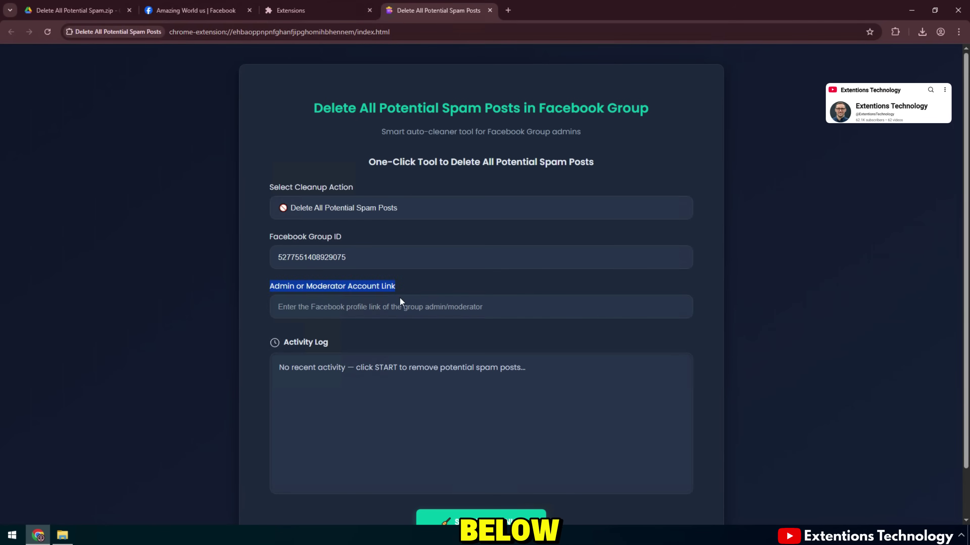
left_click(214, 4)
Step: Open the group's /admins list and go to the first admin's group profile
scroll(75, 248, "up", 4)
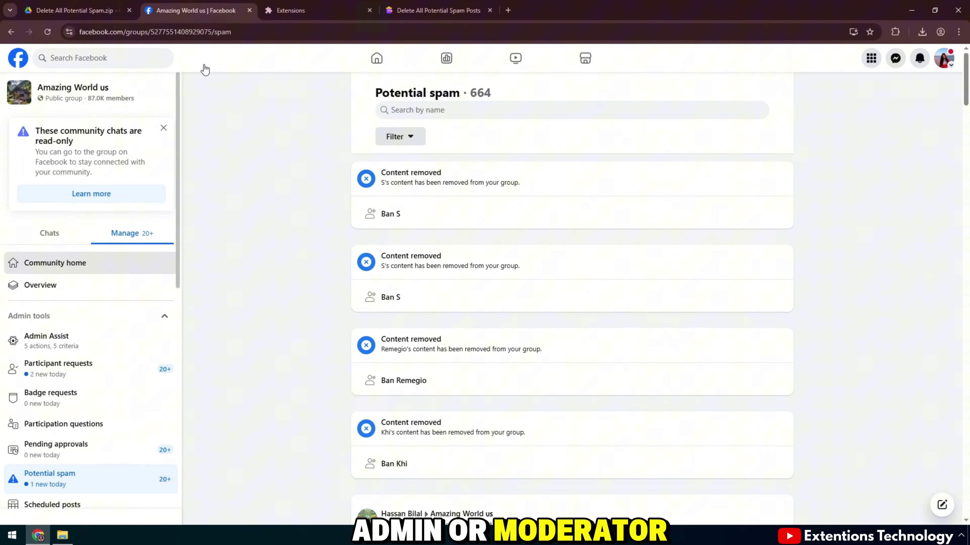
left_click(332, 36)
key("Return")
type("/admins")
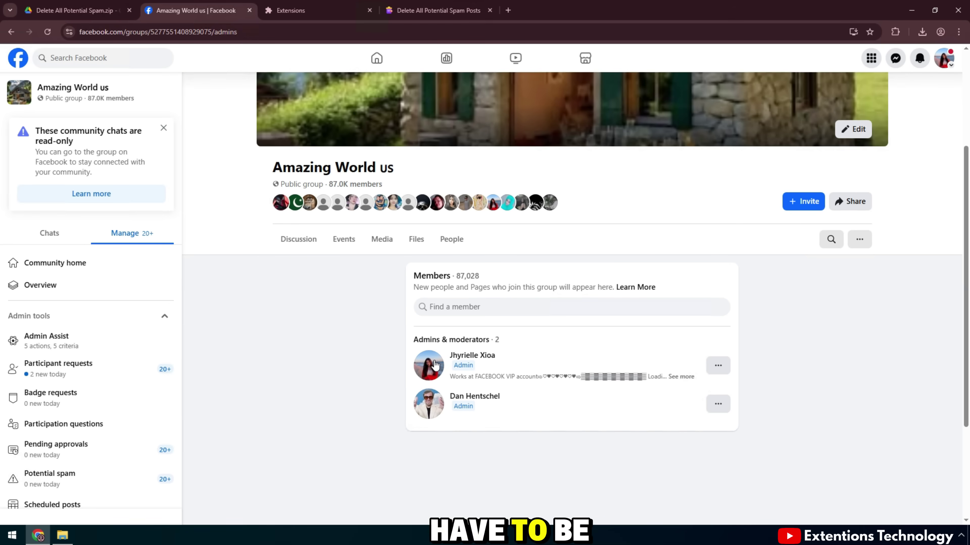
left_click(435, 365)
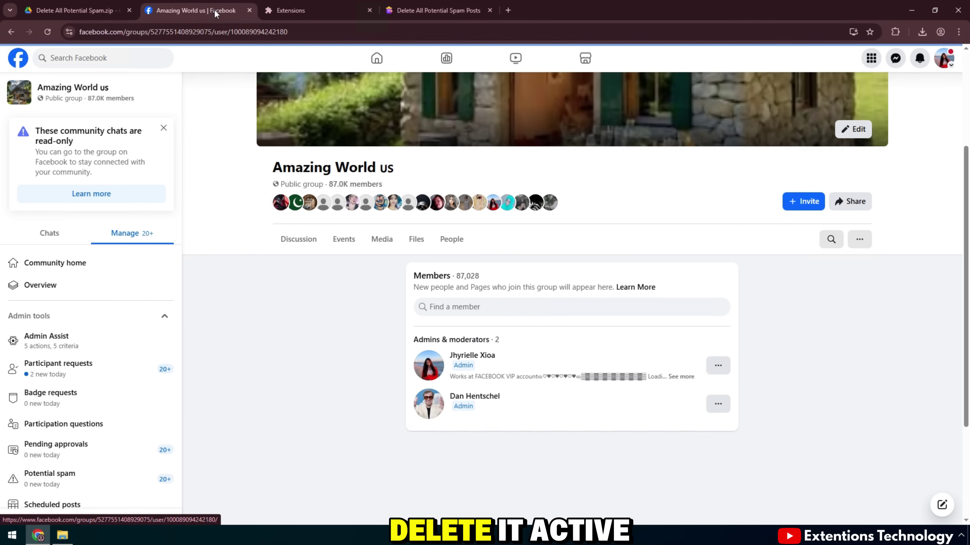
Step: Copy the admin's profile link into the Admin or Moderator Account Link field
left_click(225, 31)
right_click(223, 30)
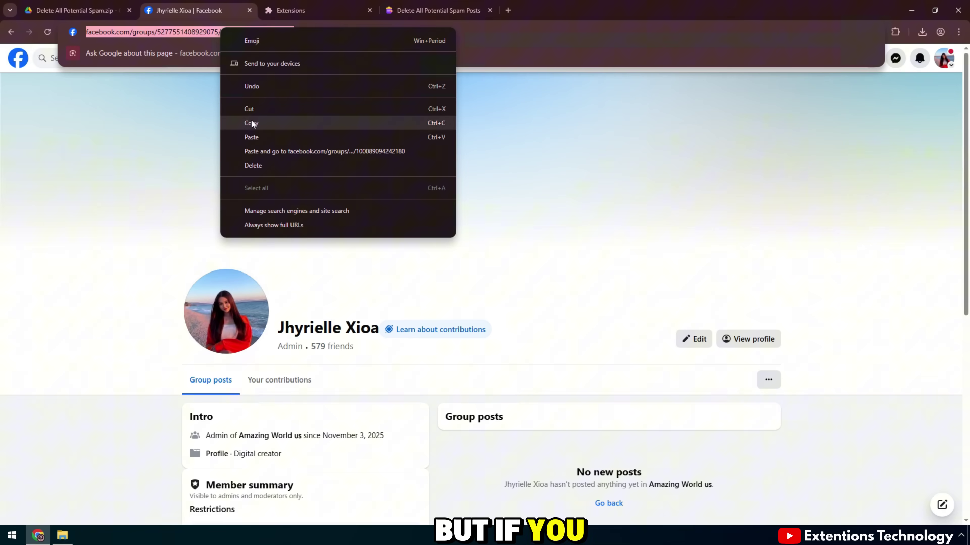
left_click(251, 122)
left_click(420, 10)
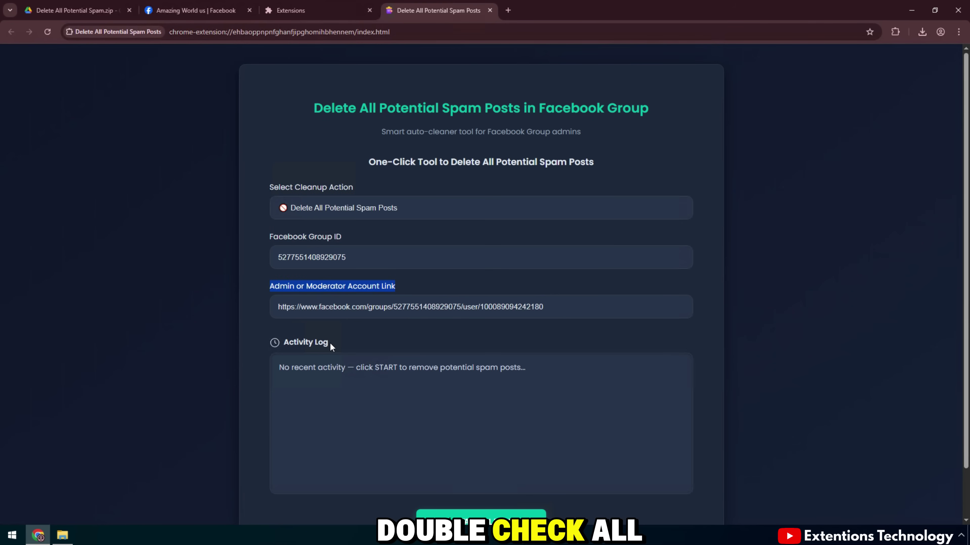
left_click(214, 8)
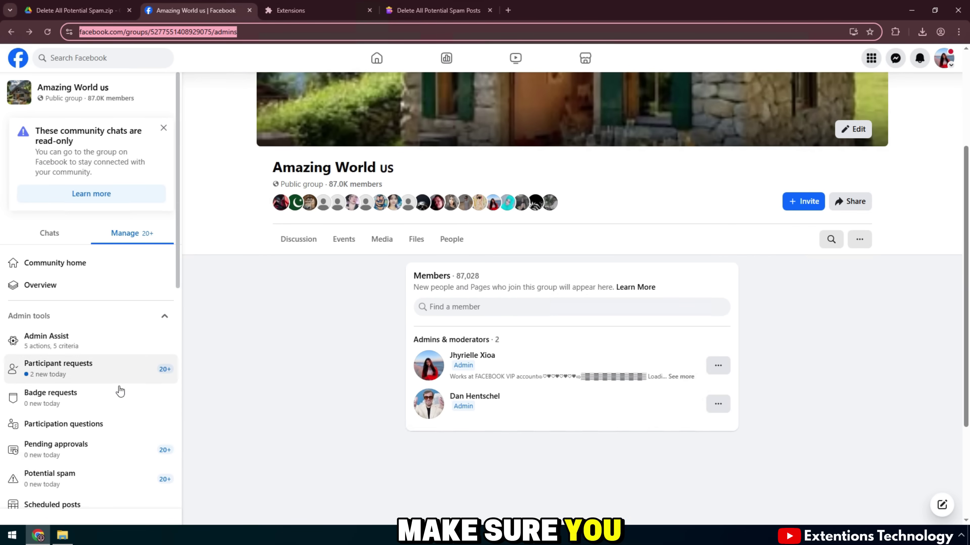
Step: Reload the group's Potential spam queue, still showing 664 items
left_click(99, 477)
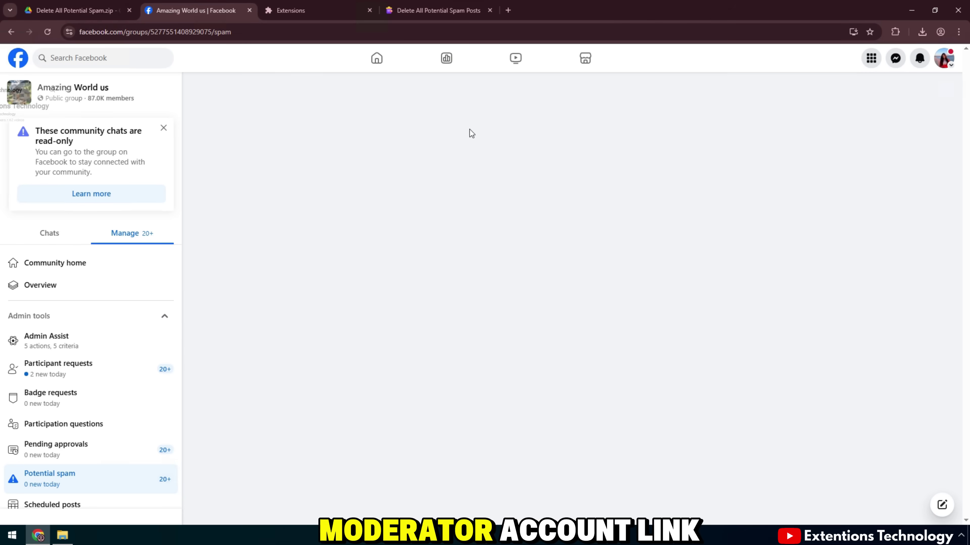
right_click(246, 119)
left_click(266, 158)
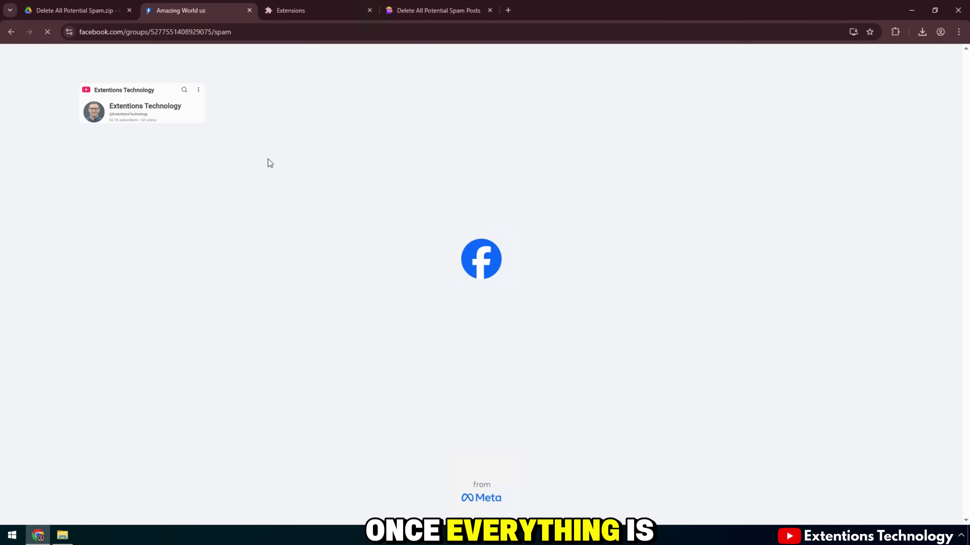
left_click(438, 9)
Step: Check the tool's empty Activity Log and zoom the Potential spam page to 125%
triple_click(288, 342)
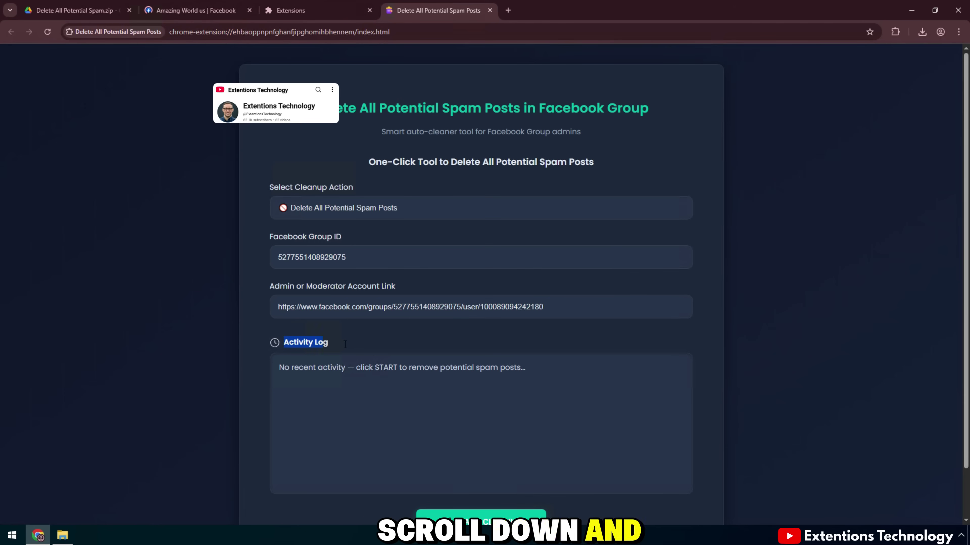
left_click_drag(277, 367, 532, 365)
left_click(212, 4)
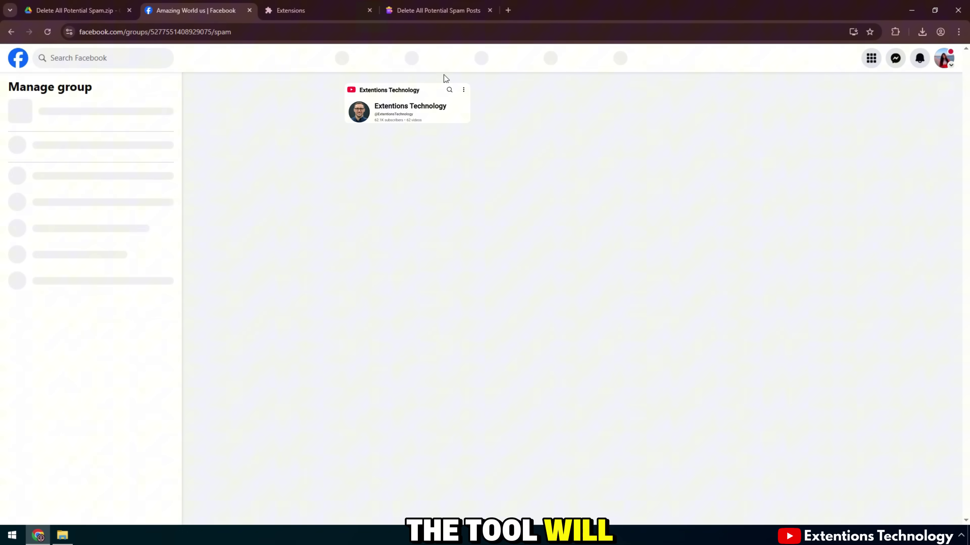
key("ctrl+plus")
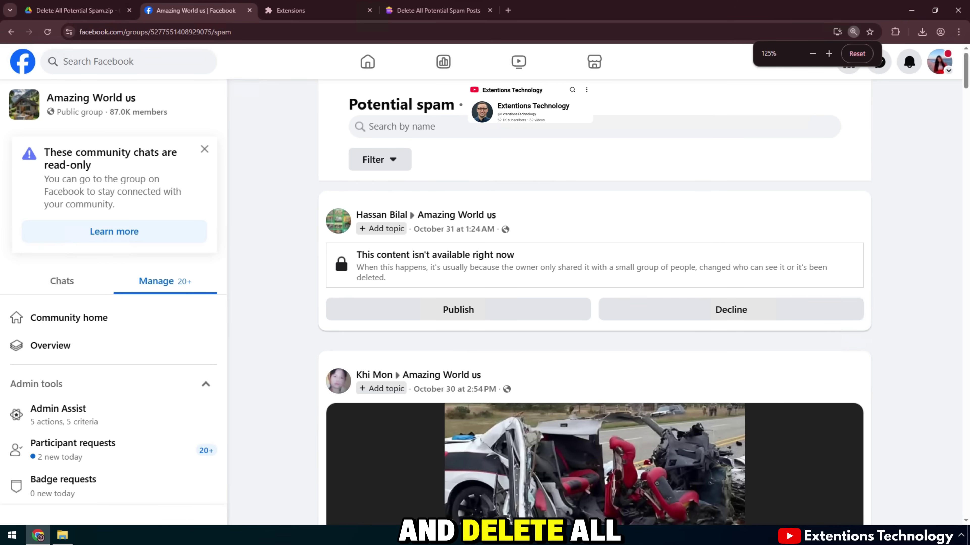
left_click(439, 12)
Step: Start the cleanup and wait for the log's '999+ potential spam removed successfully' message
left_click(496, 389)
scroll(497, 389, "down", 1)
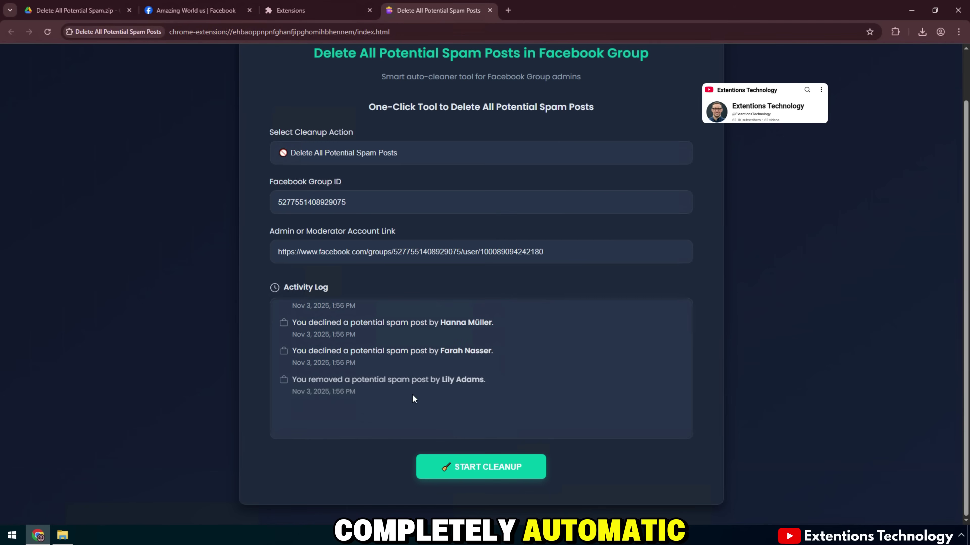
scroll(176, 434, "up", 1)
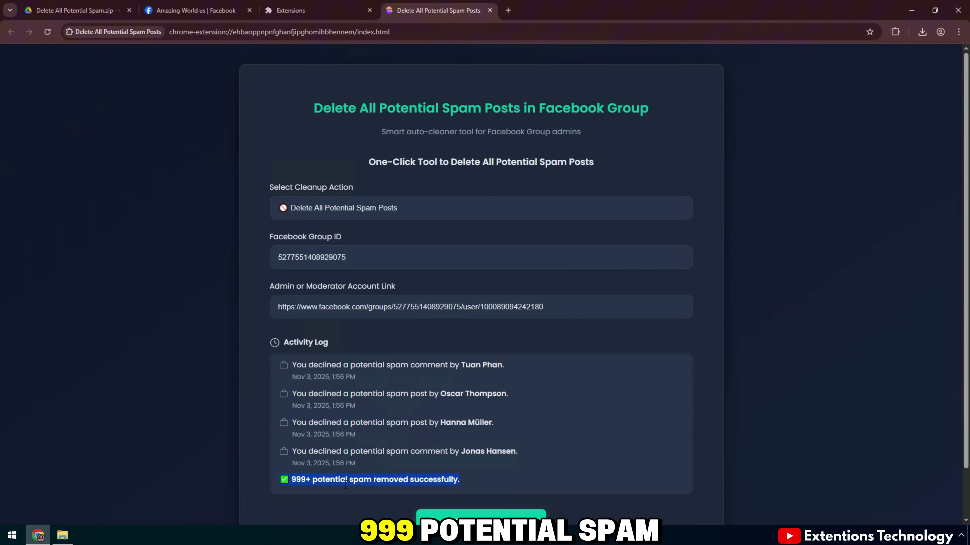
scroll(279, 477, "down", 3)
triple_click(310, 424)
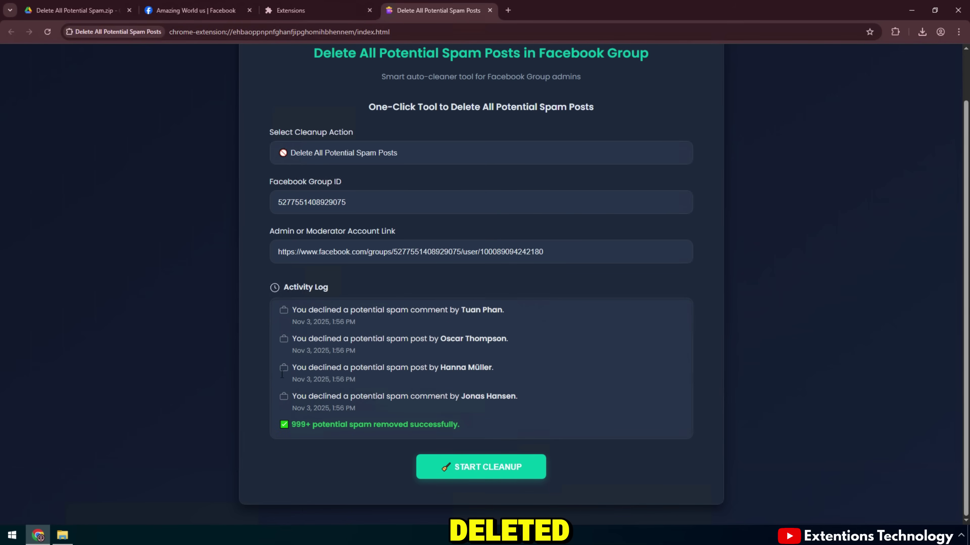
Step: Return to the Facebook tab and reload the Potential spam page
left_click(196, 11)
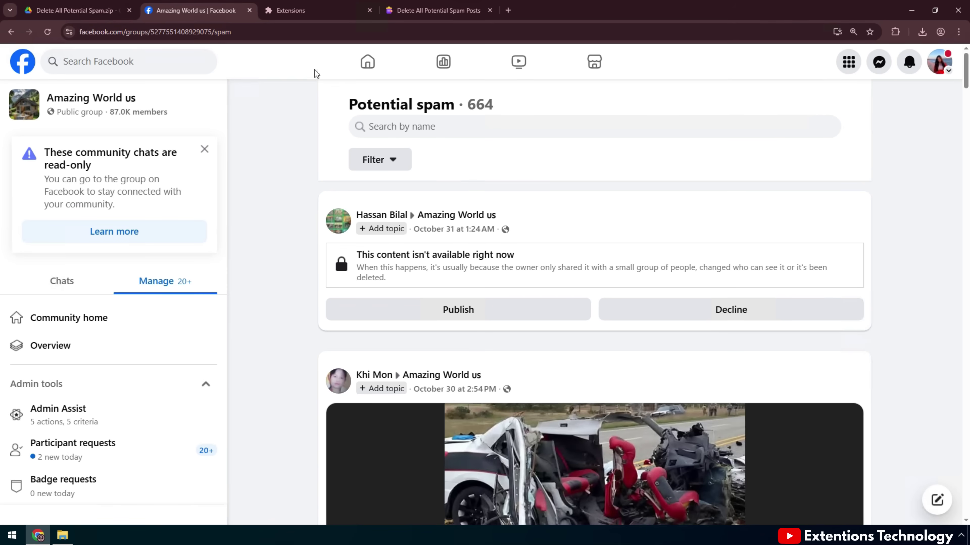
left_click_drag(349, 104, 492, 103)
left_click(492, 104)
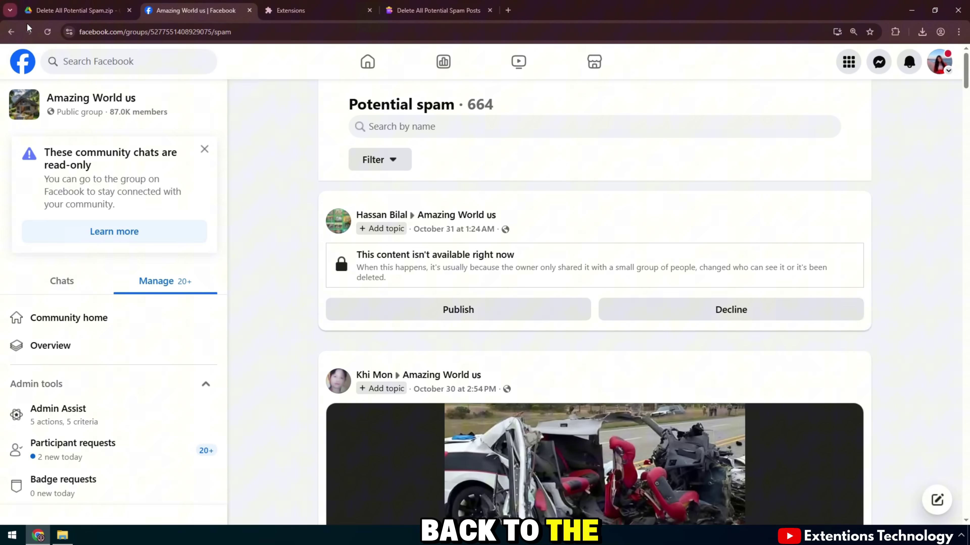
left_click(47, 32)
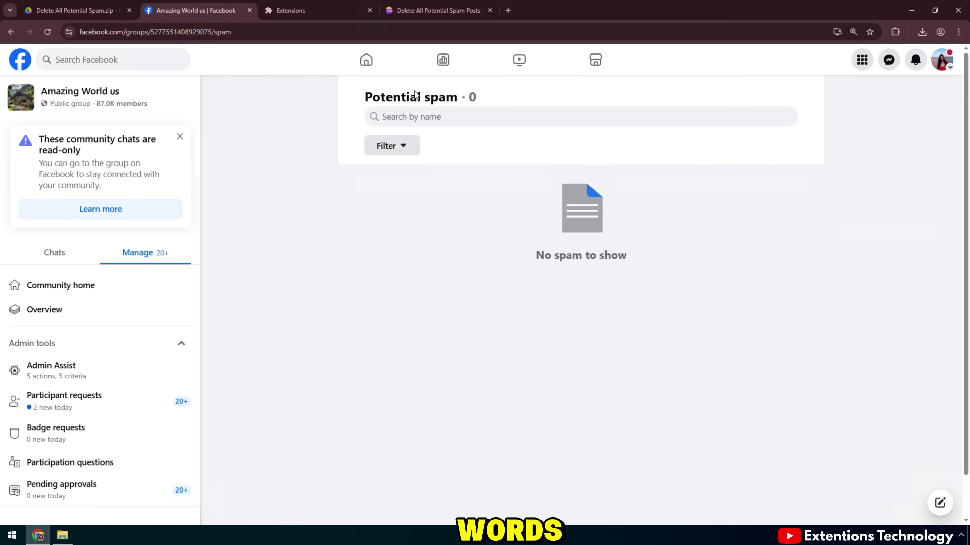
Step: Confirm the page reads 'Potential spam · 0' and 'No spam to show'
left_click_drag(365, 97, 496, 95)
left_click(479, 102)
left_click_drag(530, 252, 725, 263)
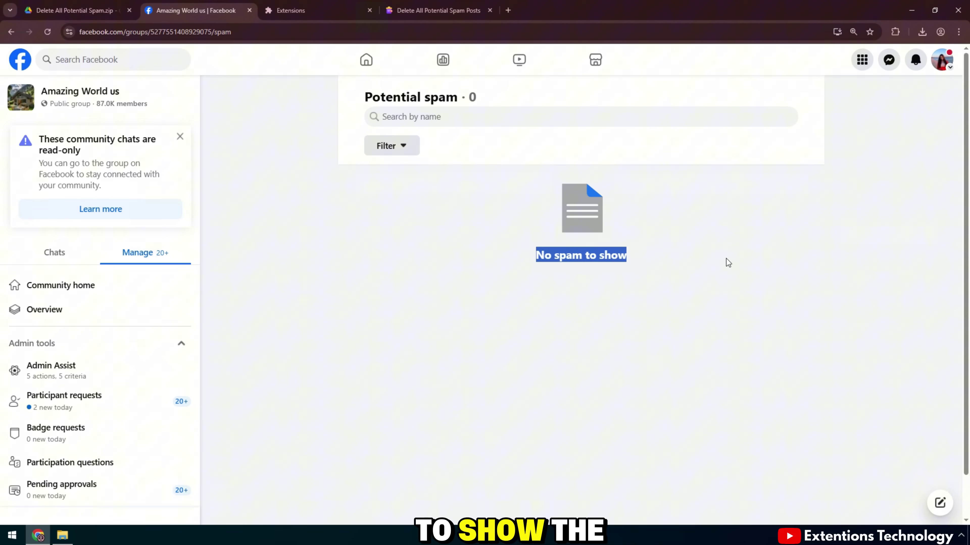
left_click(621, 259)
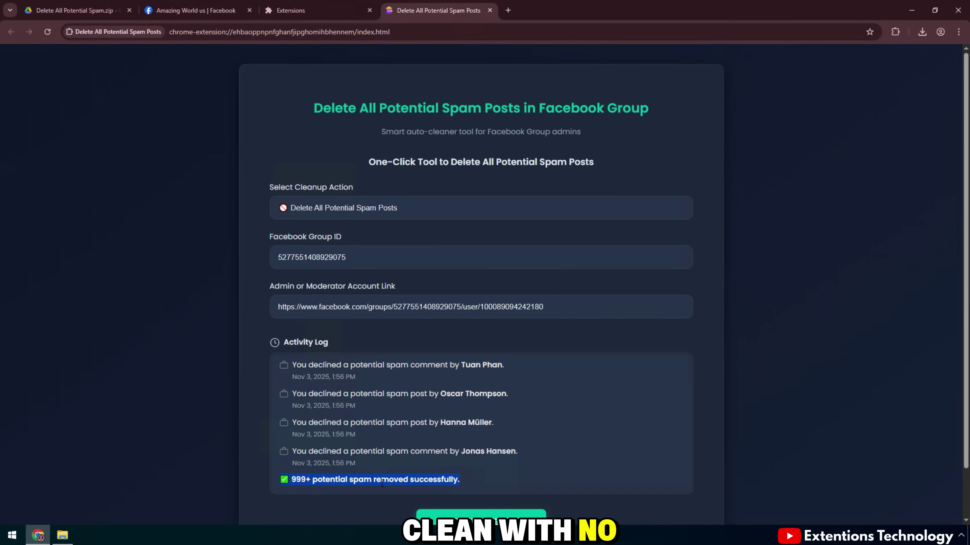
left_click(255, 139)
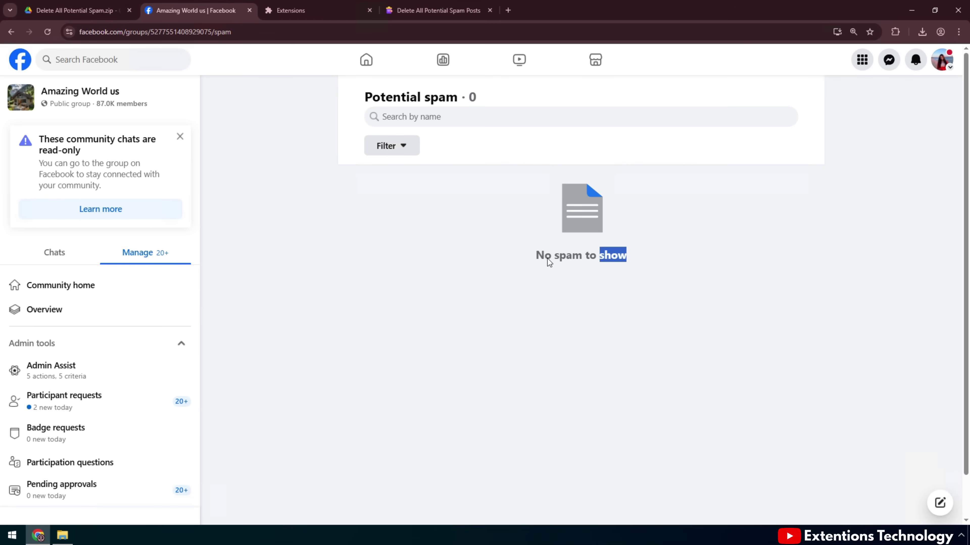
triple_click(593, 264)
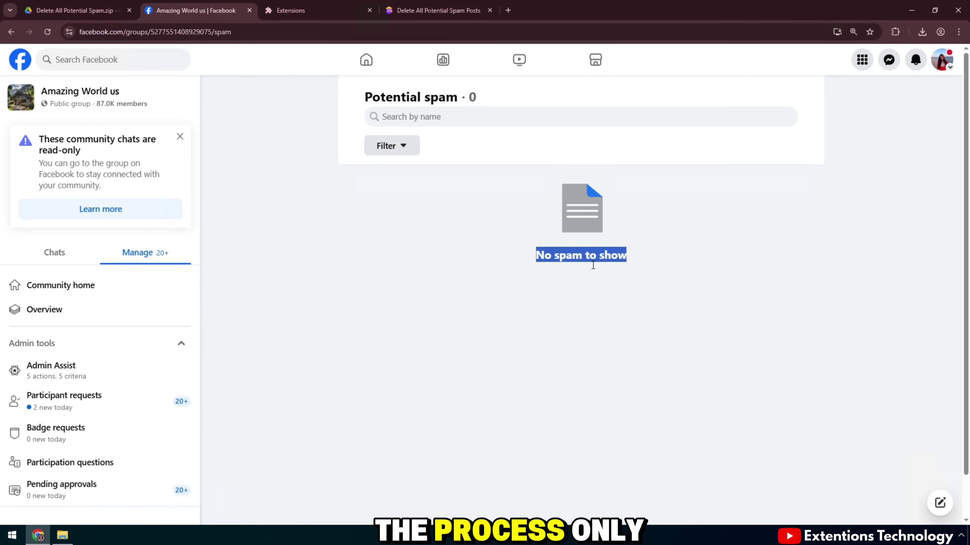
left_click(555, 259)
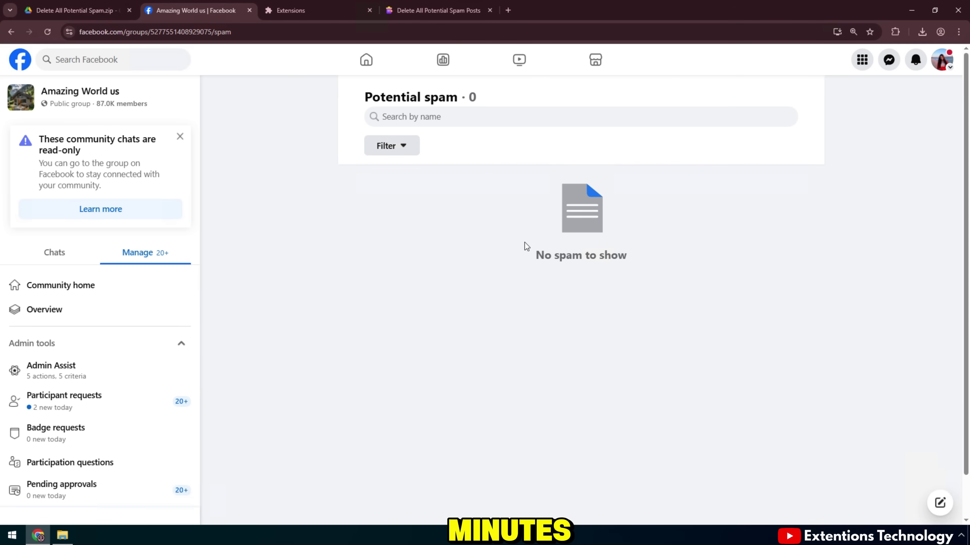
triple_click(576, 259)
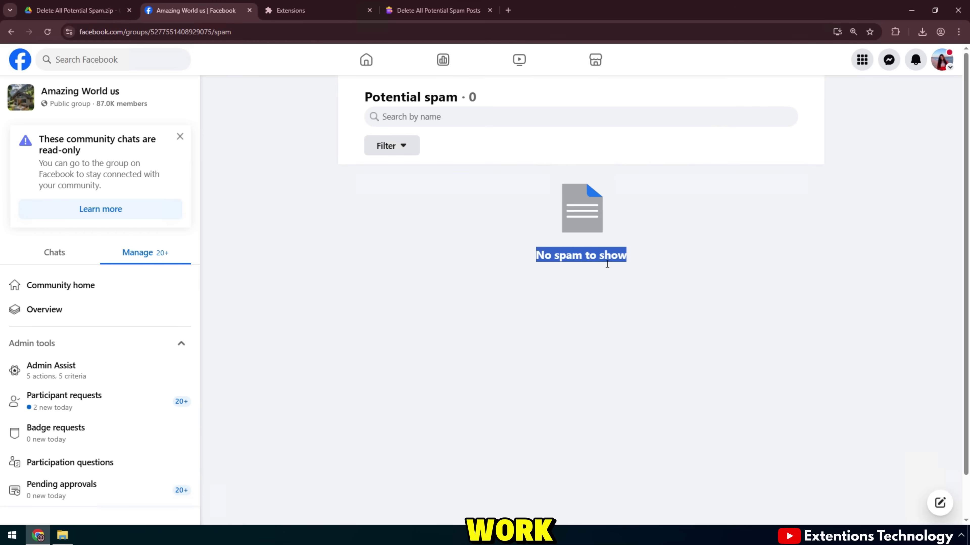
left_click(579, 165)
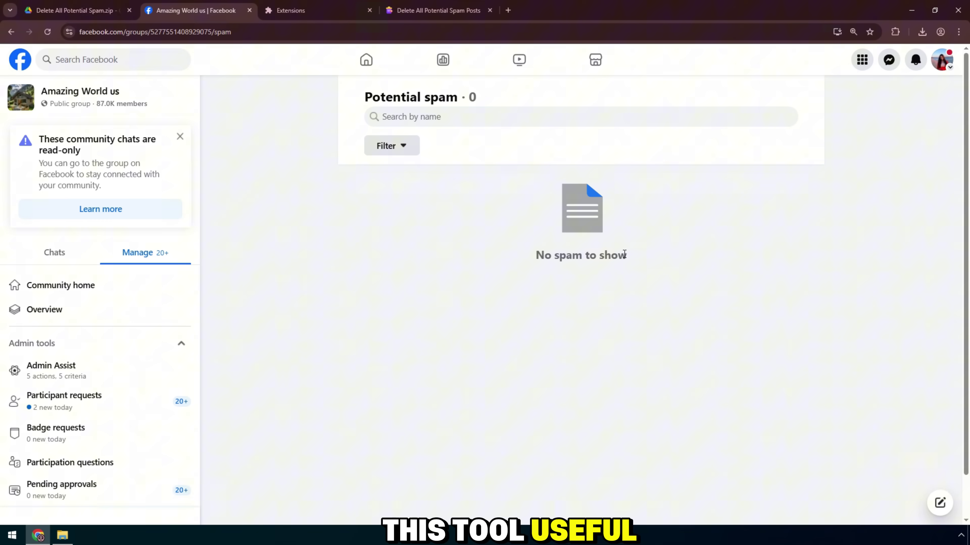